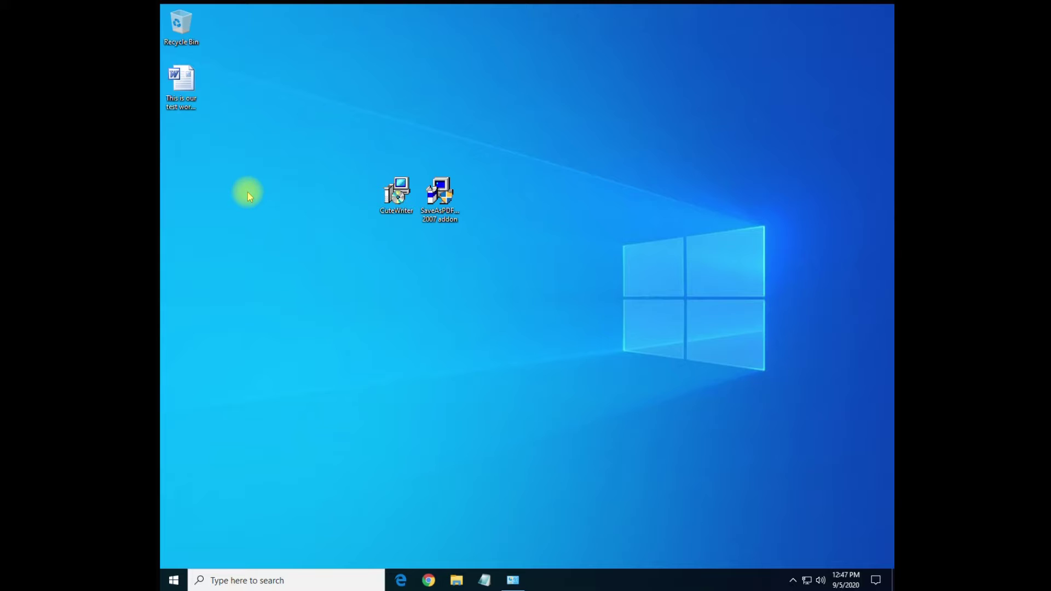
- Open the test Word document from the desktop, and minimise its window
{"action": "left_click", "coordinate": [191, 105]}
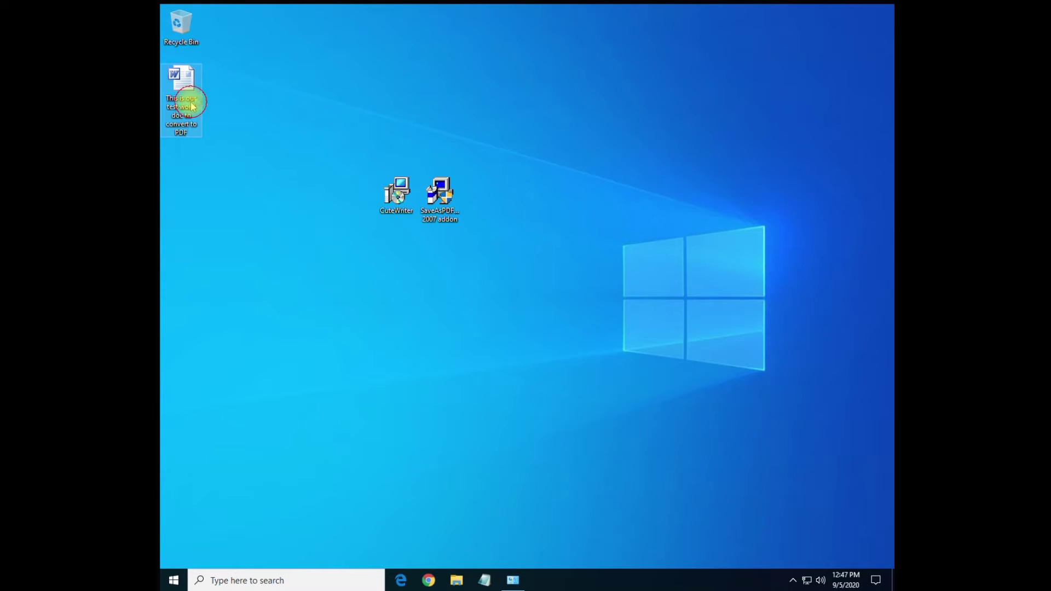
{"action": "double_click", "coordinate": [191, 106]}
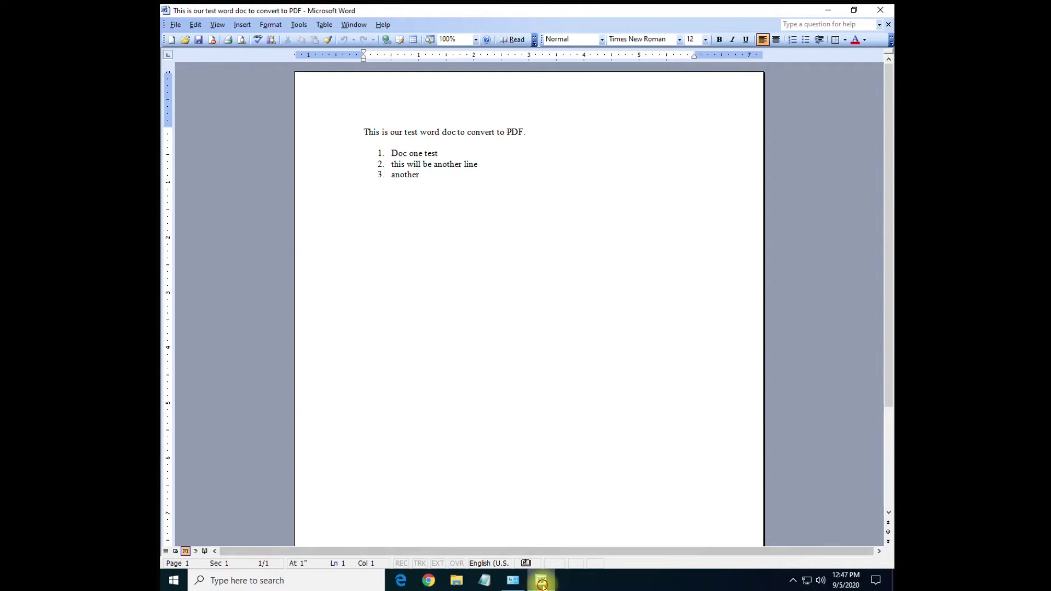
{"action": "left_click", "coordinate": [541, 580]}
- Move the SaveAsPDFandXPS 2007 addon and CuteWriter installers apart on the desktop
{"action": "left_click", "coordinate": [399, 200]}
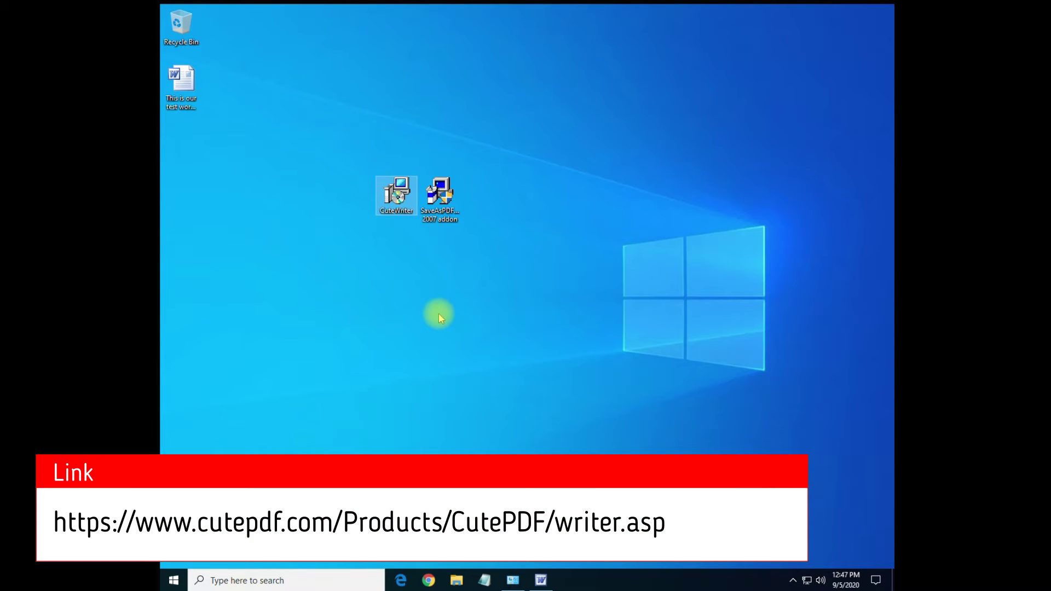
{"action": "left_click", "coordinate": [439, 220]}
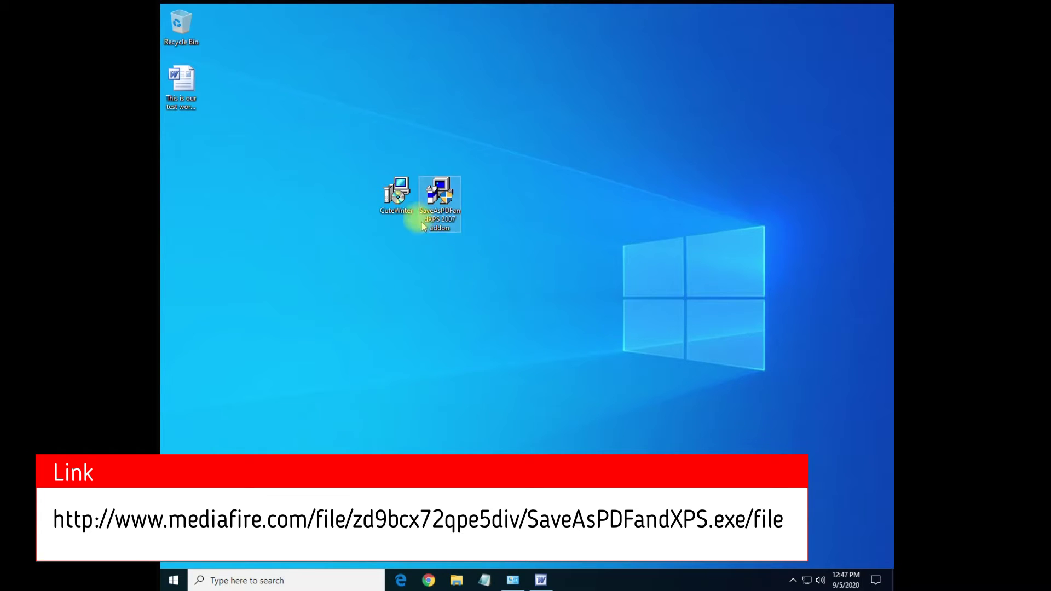
{"action": "left_click_drag", "start_coordinate": [428, 204], "coordinate": [527, 198]}
{"action": "left_click_drag", "start_coordinate": [395, 193], "coordinate": [378, 272]}
- Start the CutePDF Writer 4.0 setup with permission to change the device, and decline uninstalling the previous installation
{"action": "double_click", "coordinate": [395, 257]}
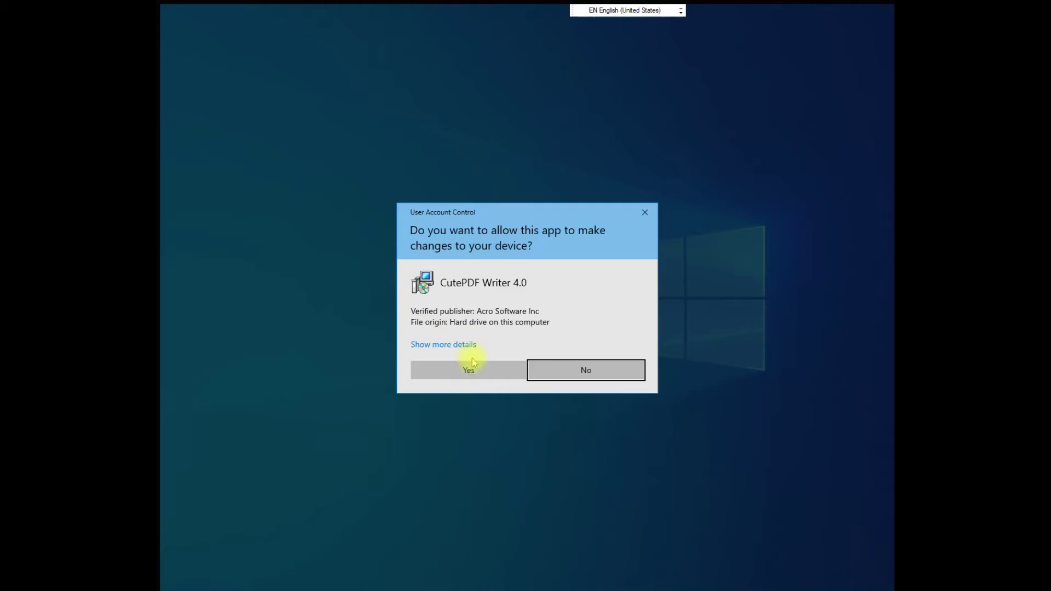
{"action": "left_click", "coordinate": [474, 365]}
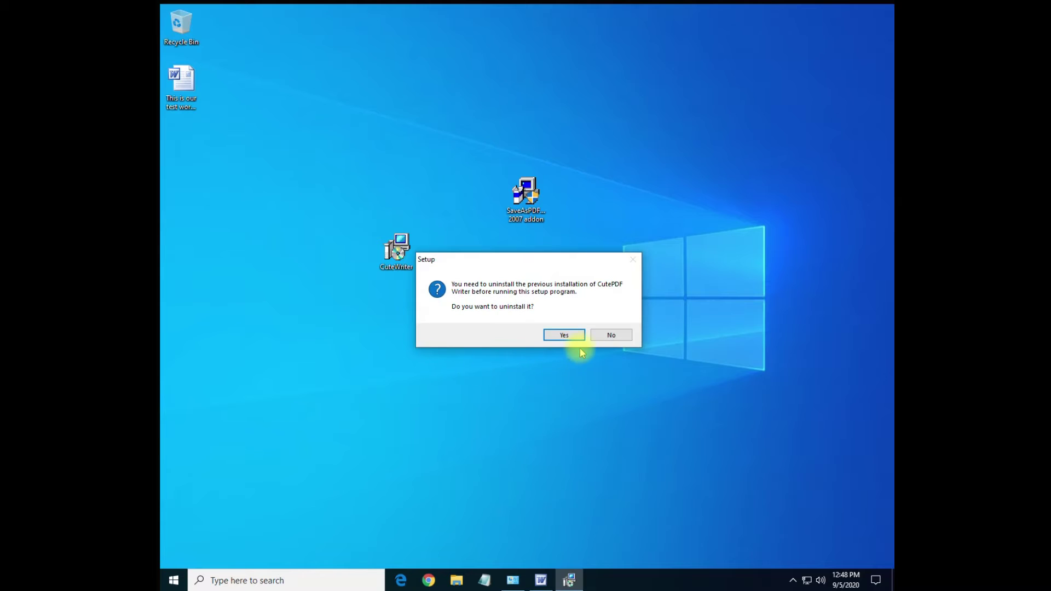
{"action": "left_click", "coordinate": [611, 335]}
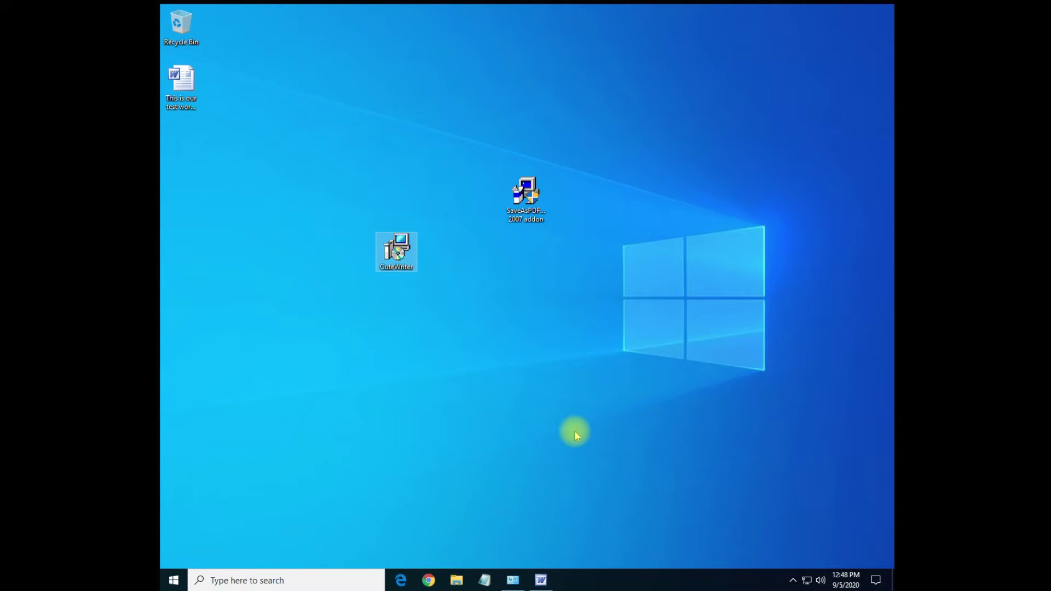
- Examine the CutePDF Writer and Microsoft Print to PDF printers in Devices and Printers
{"action": "left_click", "coordinate": [513, 580]}
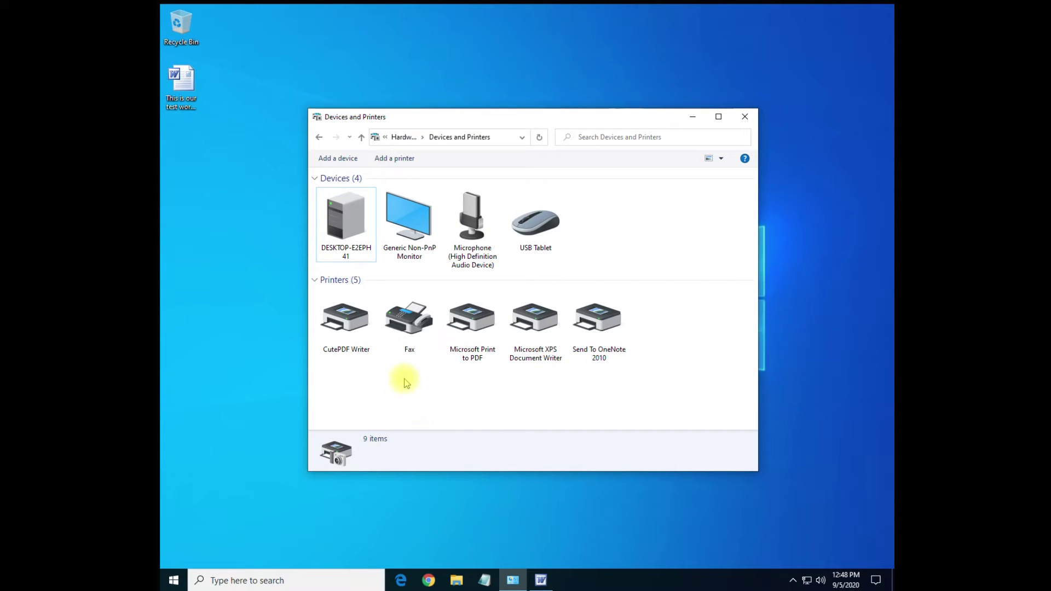
{"action": "left_click", "coordinate": [350, 337]}
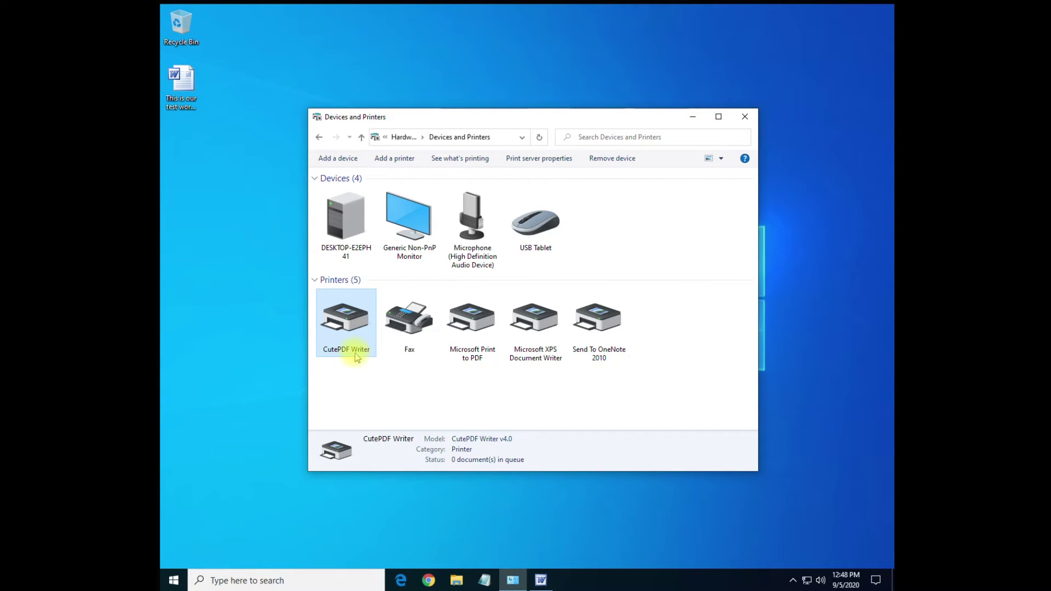
{"action": "left_click", "coordinate": [480, 328]}
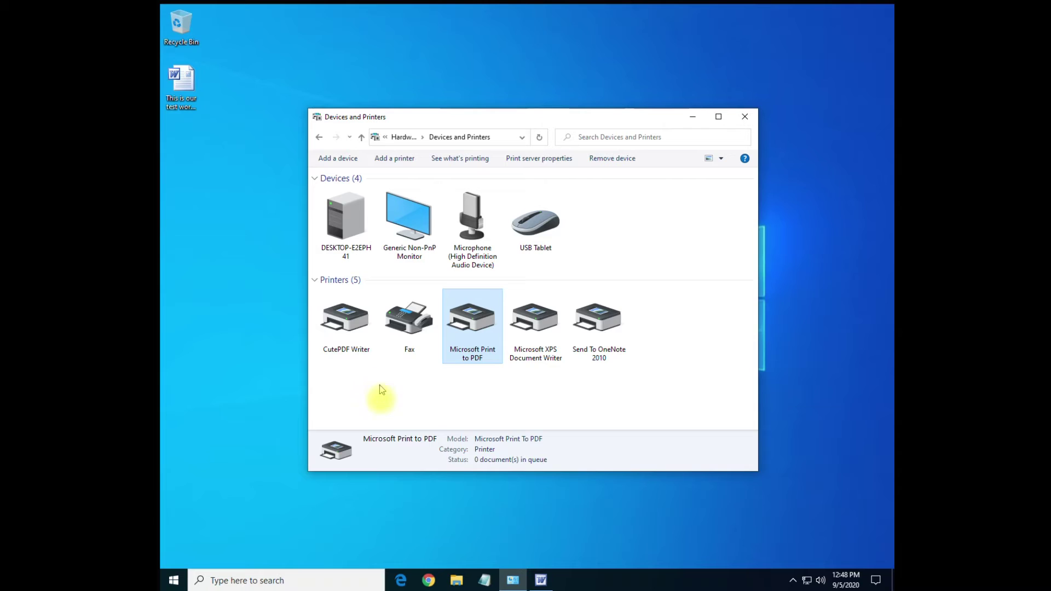
{"action": "left_click", "coordinate": [340, 344]}
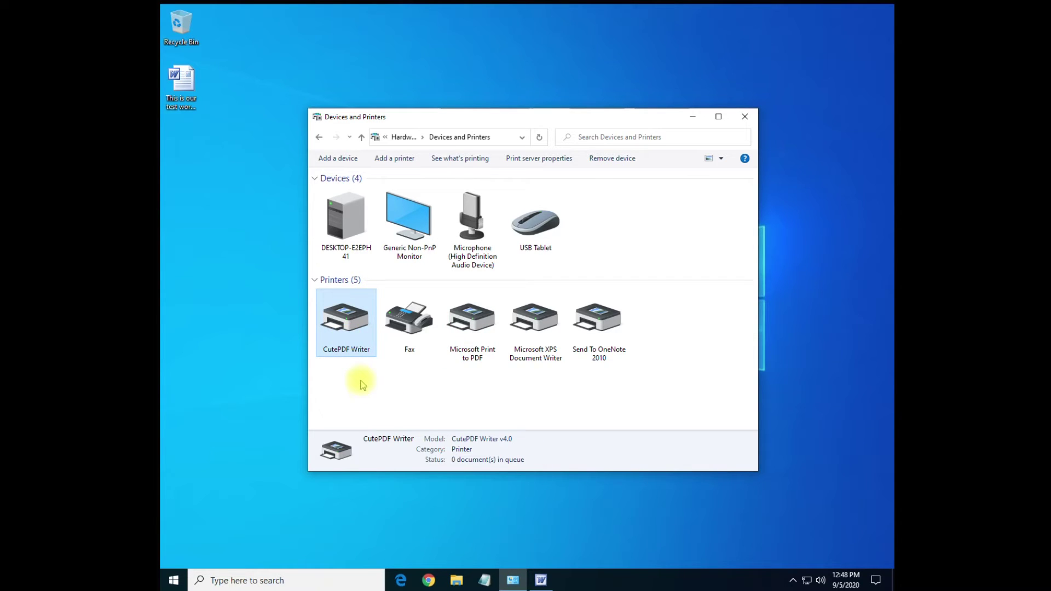
- Return to the test Word document and print it with the CutePDF Writer printer
{"action": "left_click", "coordinate": [542, 579]}
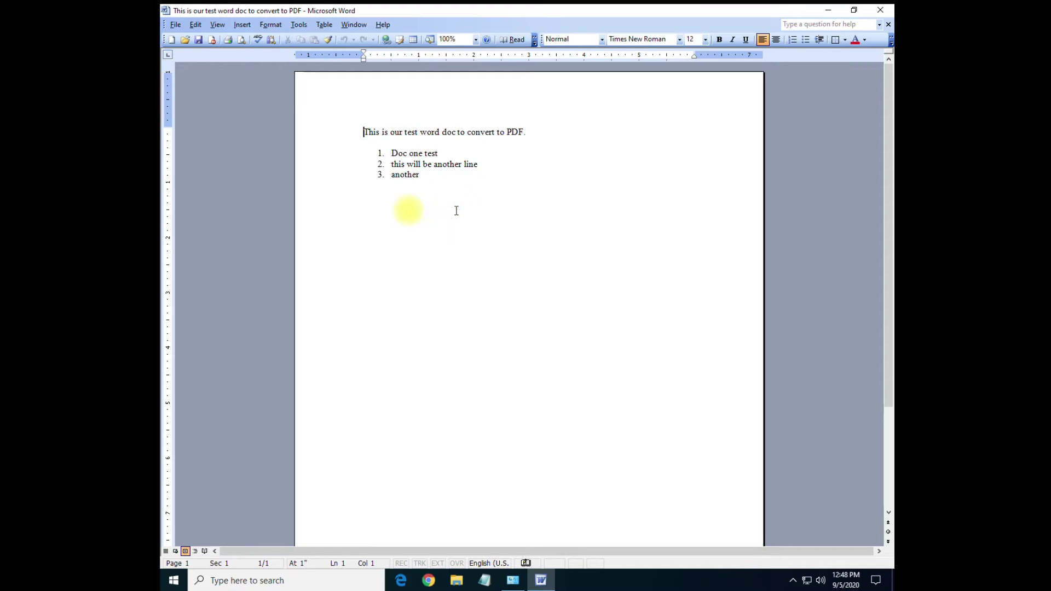
{"action": "left_click", "coordinate": [176, 24]}
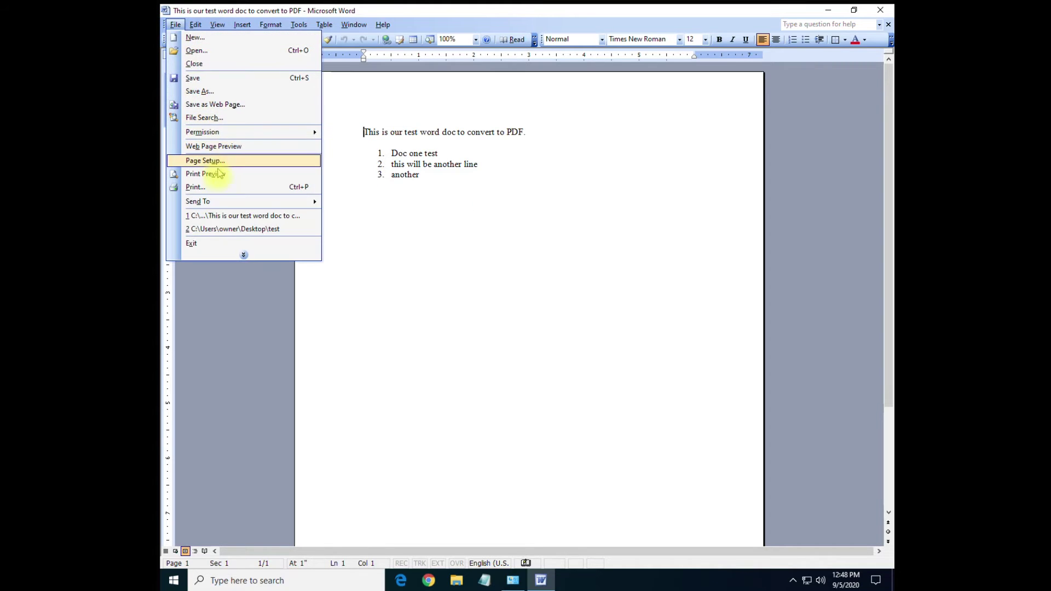
{"action": "left_click", "coordinate": [213, 187]}
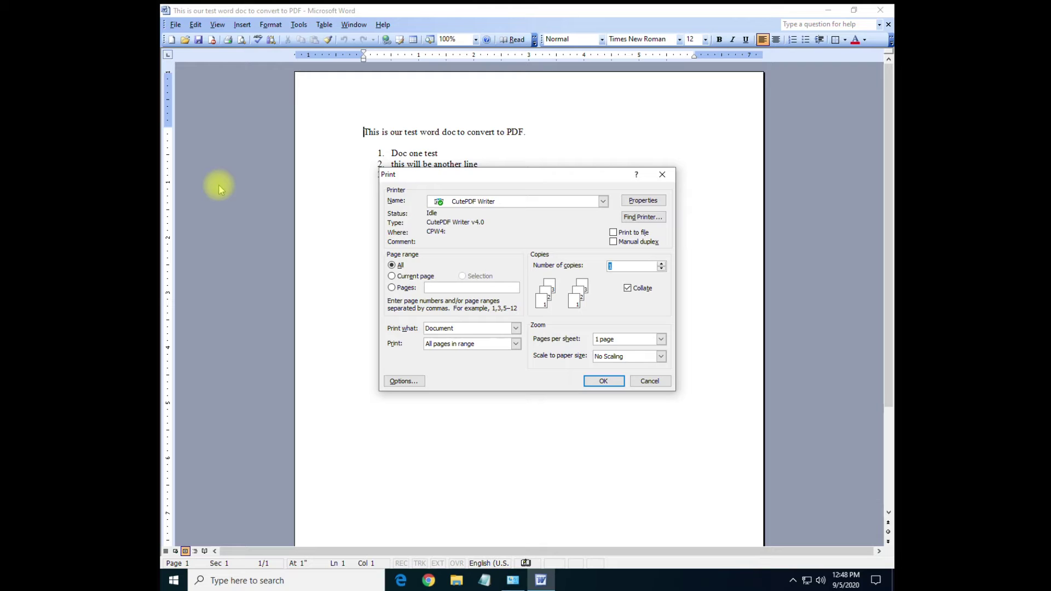
{"action": "left_click", "coordinate": [519, 208]}
{"action": "left_click", "coordinate": [518, 209]}
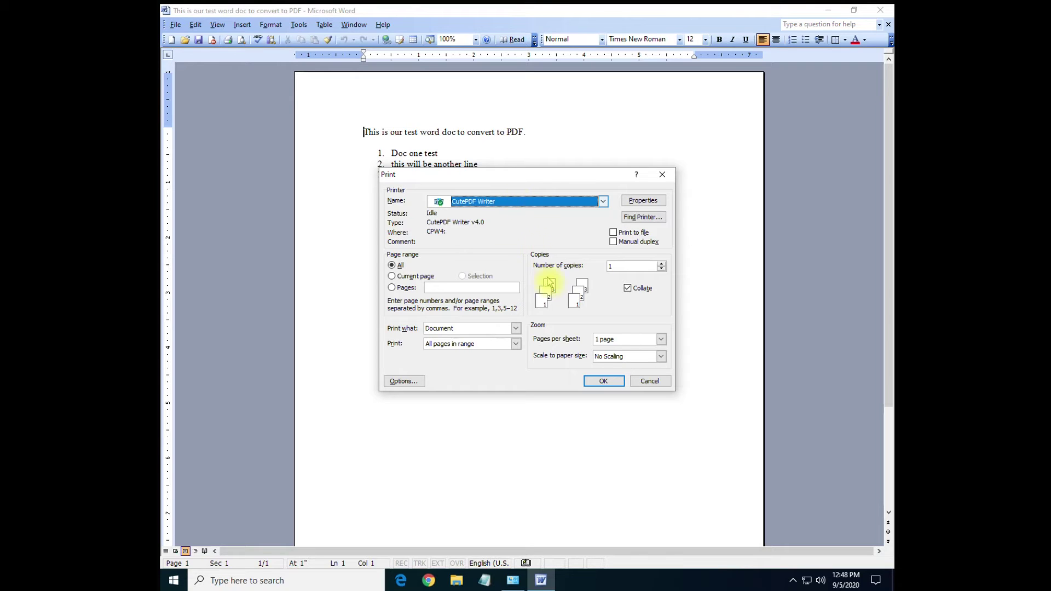
{"action": "left_click", "coordinate": [601, 379]}
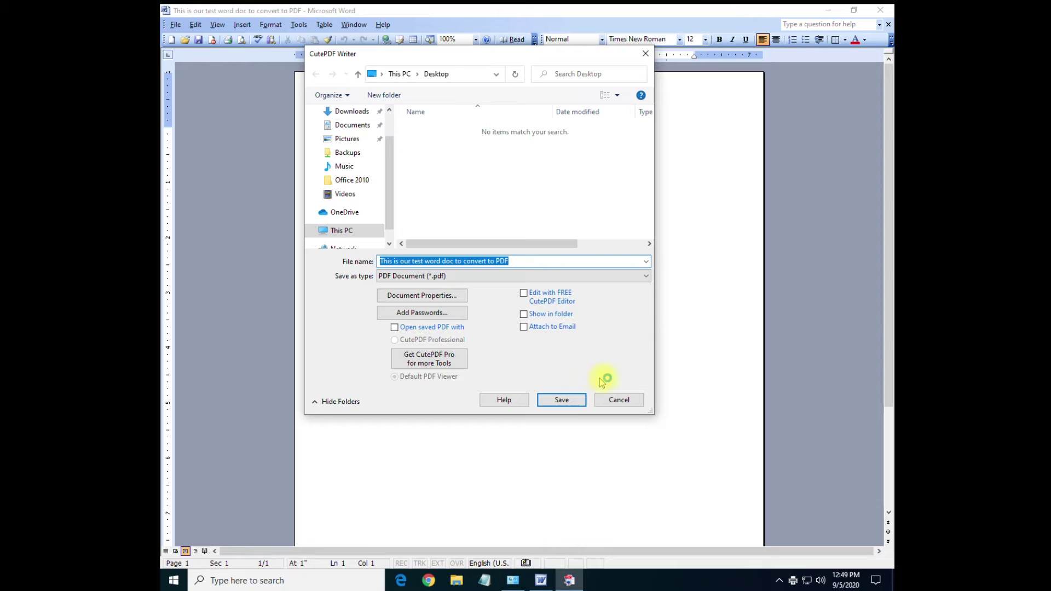
- Save the printout to the Desktop as a PDF Document named "this is our test pdf"
{"action": "left_click", "coordinate": [465, 277]}
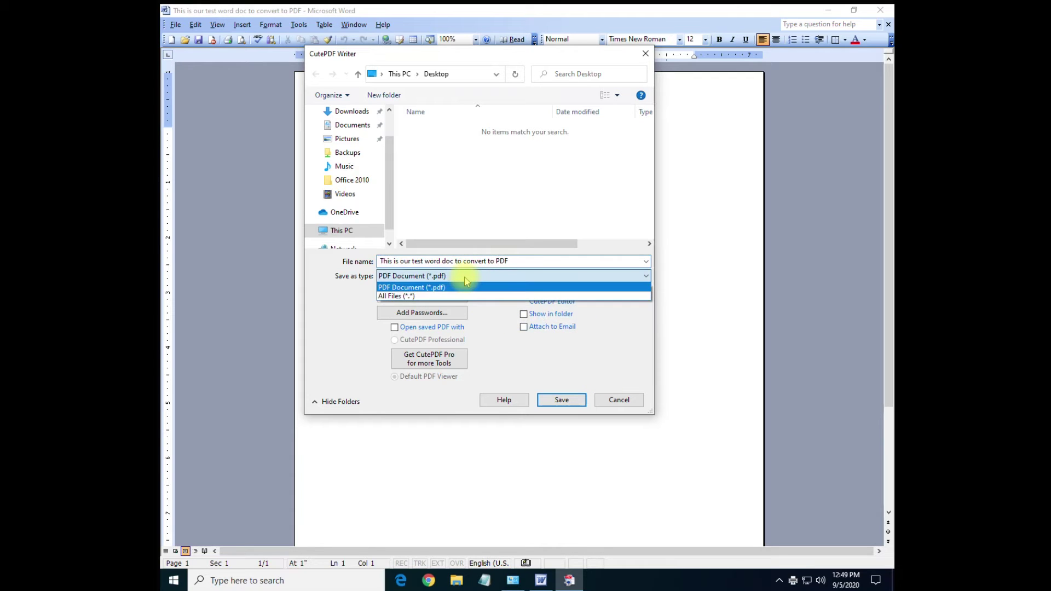
{"action": "left_click", "coordinate": [465, 286]}
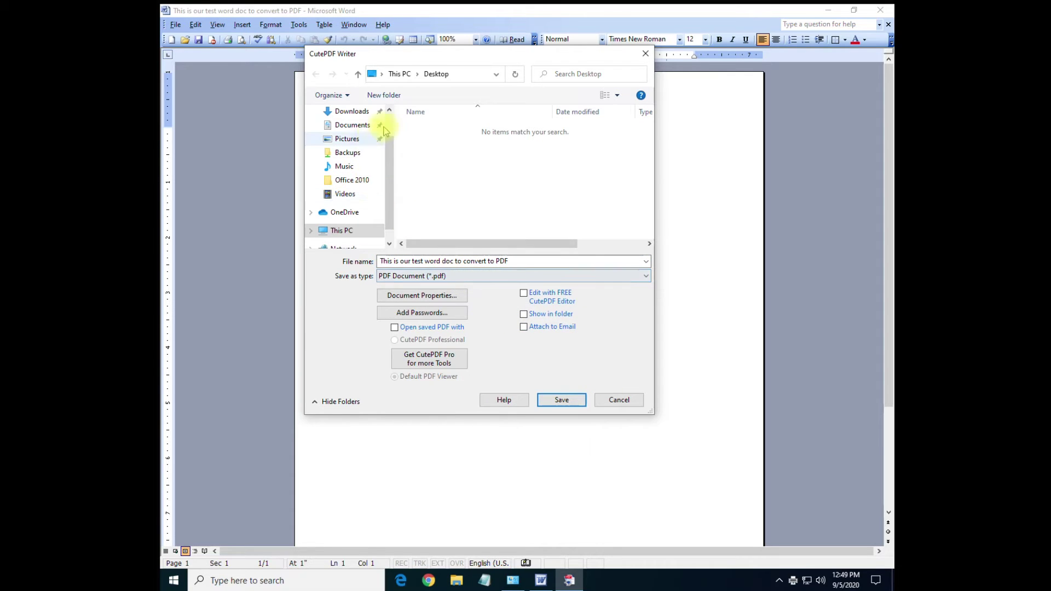
{"action": "left_click", "coordinate": [387, 124]}
{"action": "left_click", "coordinate": [345, 134]}
{"action": "left_click", "coordinate": [514, 260]}
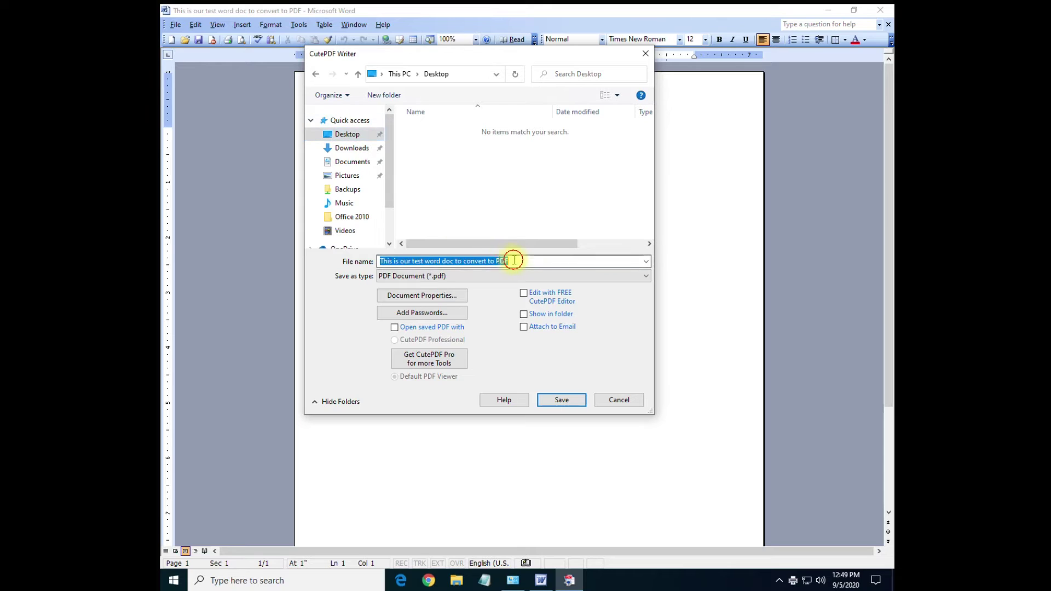
{"action": "type", "text": "this i"}
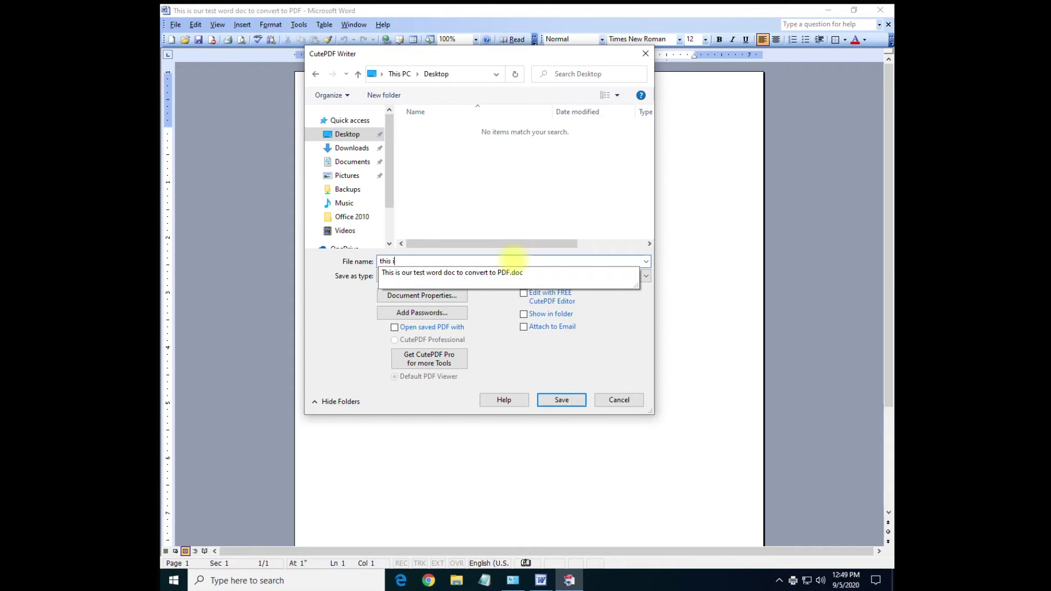
{"action": "type", "text": "s our test pdf"}
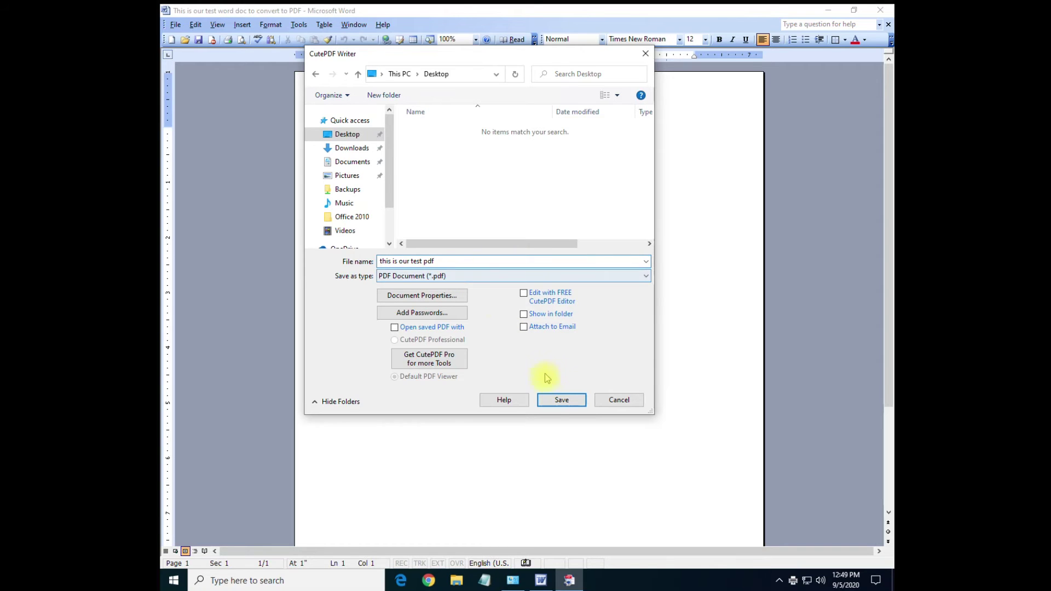
{"action": "left_click", "coordinate": [560, 400]}
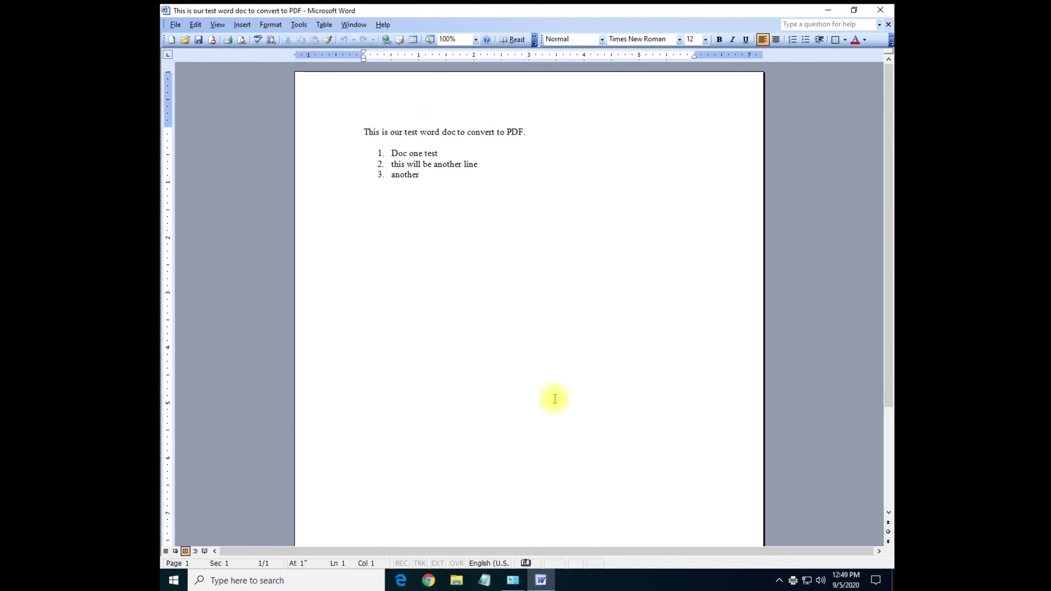
- Close Word, view the new "this is our test pdf" file from the desktop, and close the open windows
{"action": "left_click", "coordinate": [879, 11]}
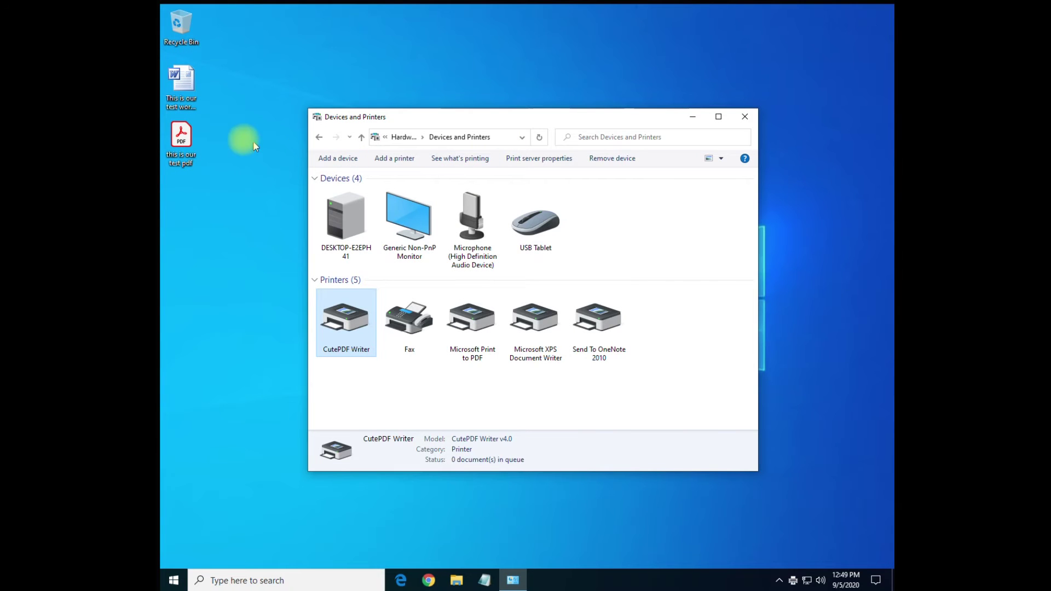
{"action": "left_click", "coordinate": [193, 139]}
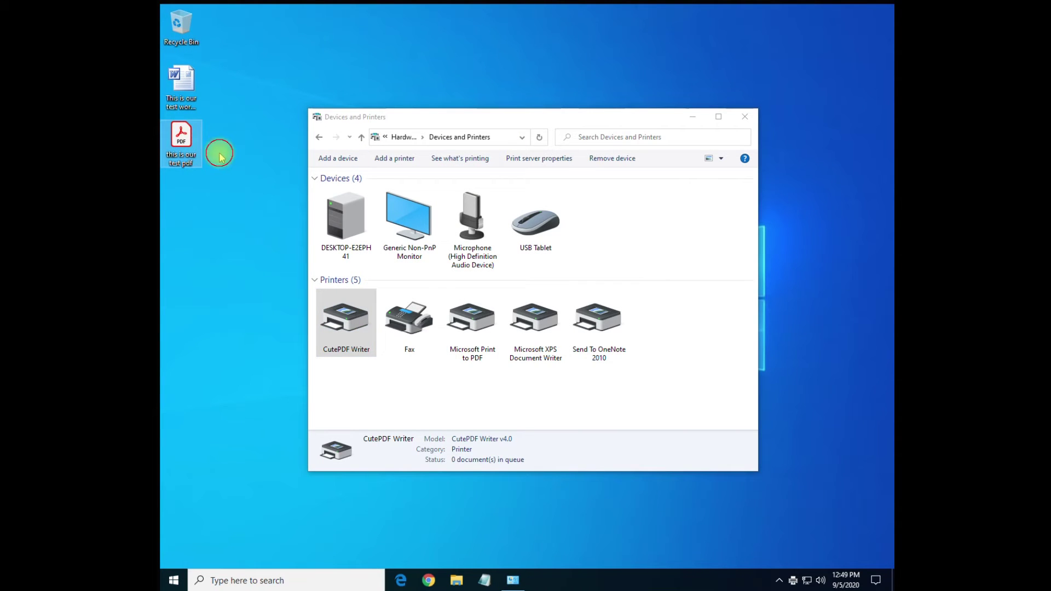
{"action": "double_click", "coordinate": [188, 145]}
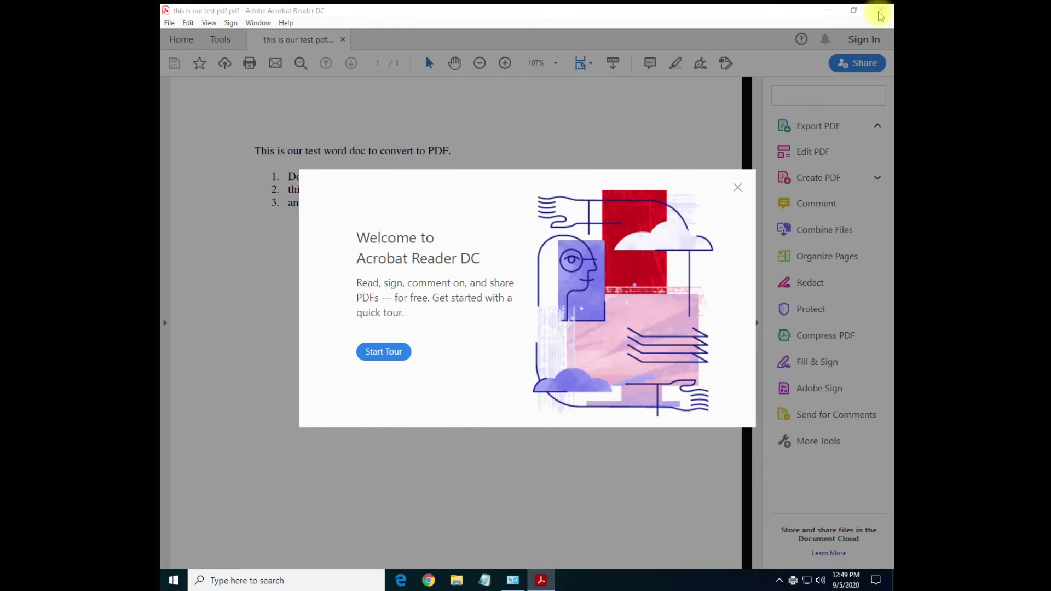
{"action": "left_click", "coordinate": [737, 187]}
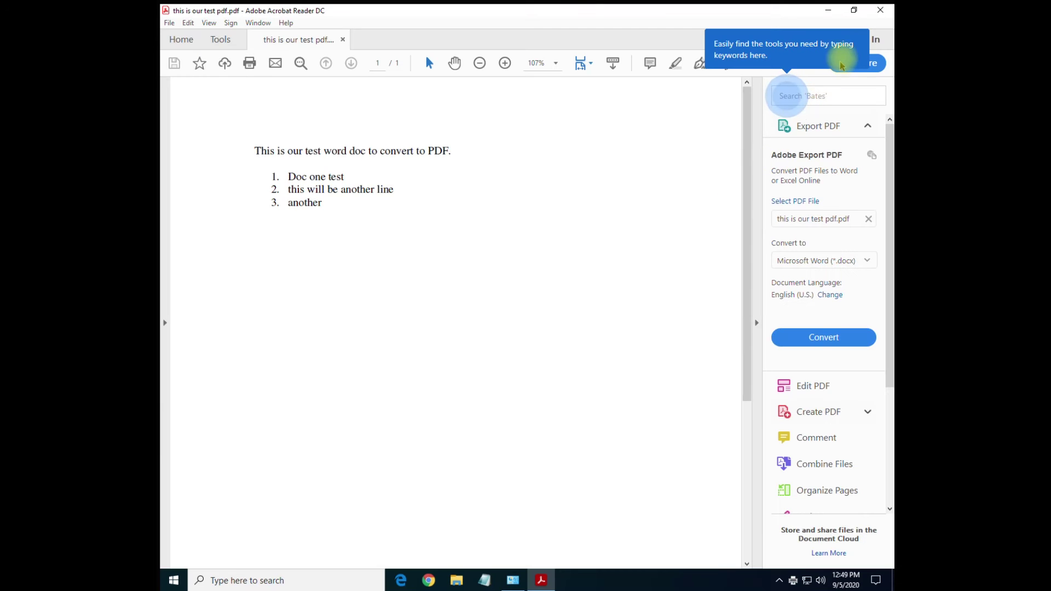
{"action": "left_click", "coordinate": [880, 10]}
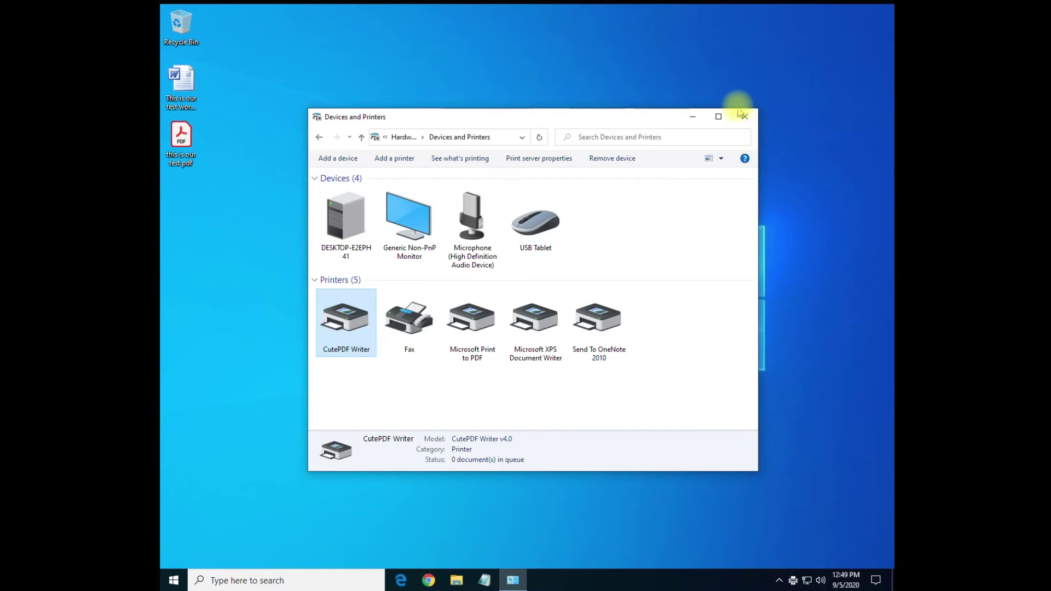
{"action": "left_click", "coordinate": [742, 115]}
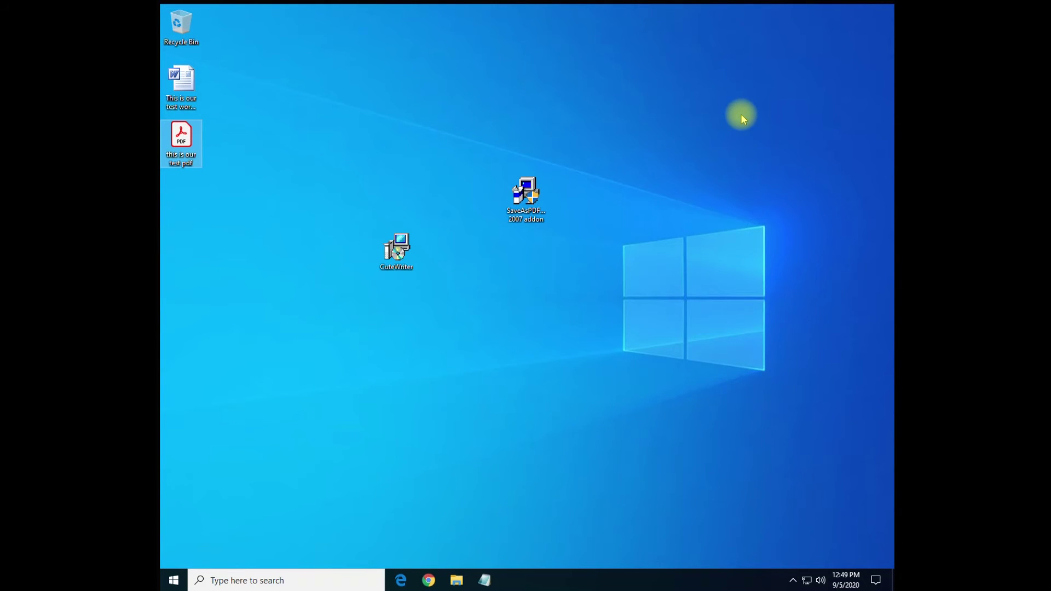
- Launch the SaveAsPDFandXPS 2007 addon installer with permission to change the device, and accept the Microsoft Software License Terms
{"action": "left_click", "coordinate": [536, 217]}
{"action": "left_click_drag", "start_coordinate": [536, 217], "coordinate": [487, 252]}
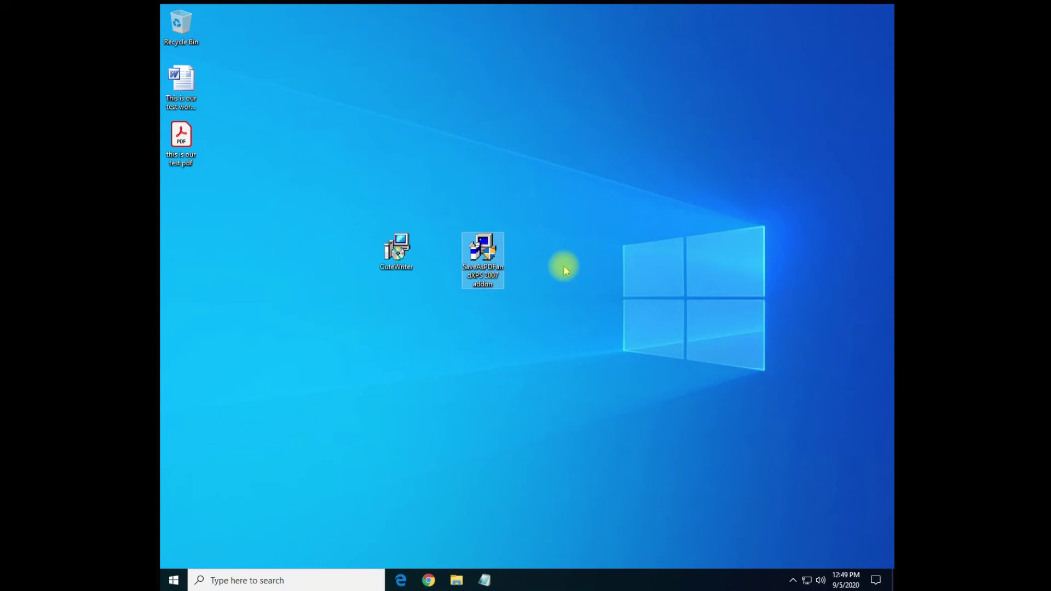
{"action": "double_click", "coordinate": [499, 258]}
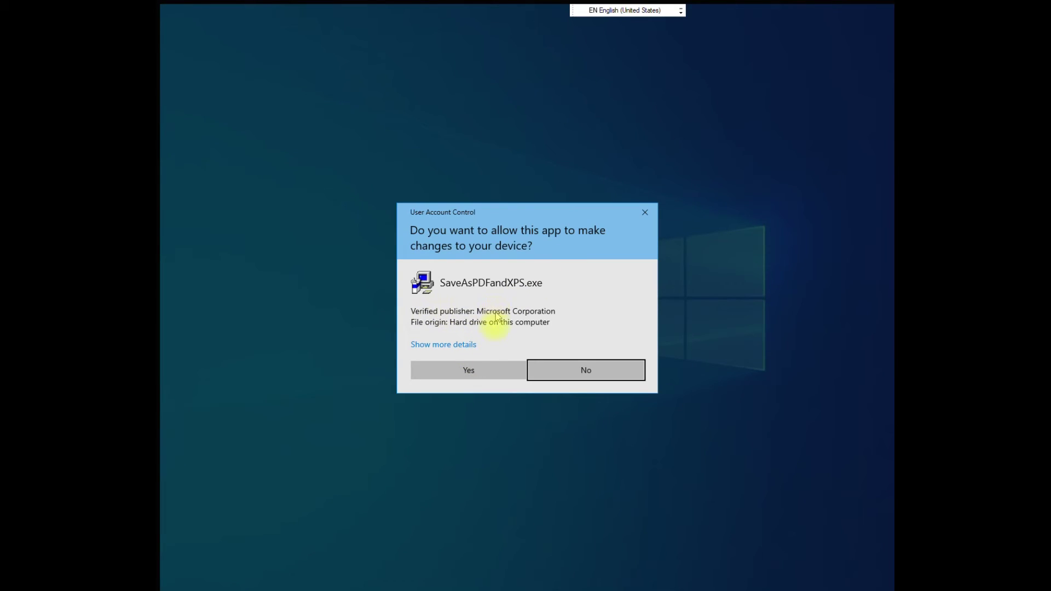
{"action": "left_click", "coordinate": [485, 365]}
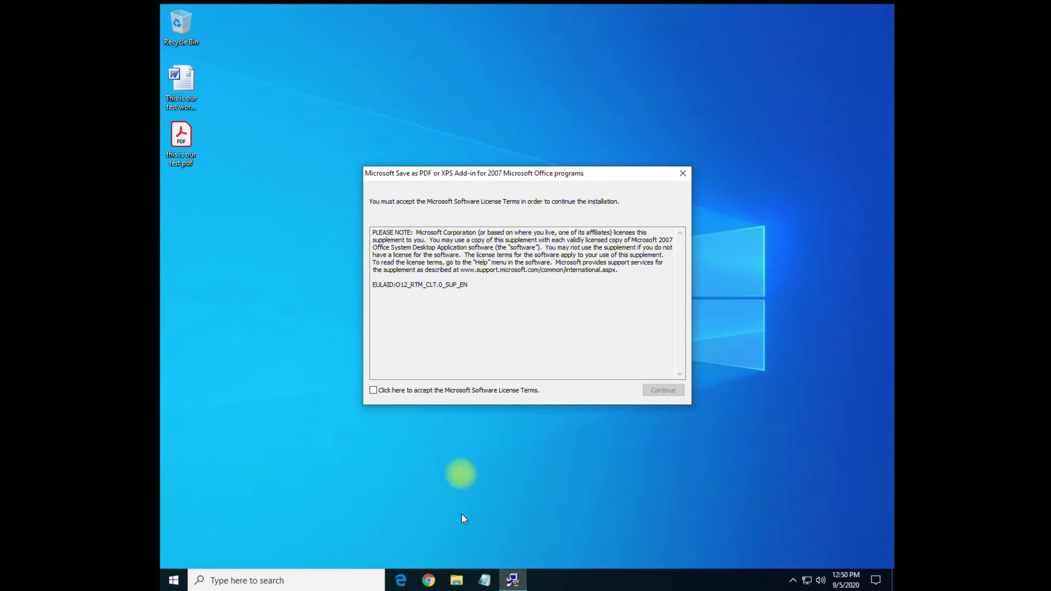
{"action": "left_click", "coordinate": [501, 390]}
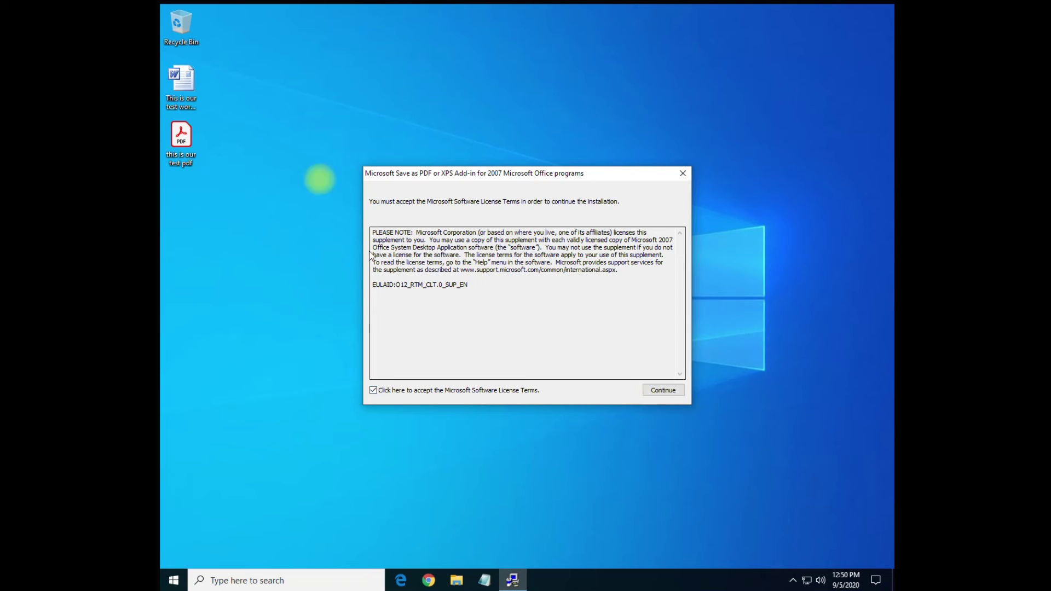
- Open the test Word document, check the file types offered for saving a copy, and close Word without saving
{"action": "double_click", "coordinate": [188, 87]}
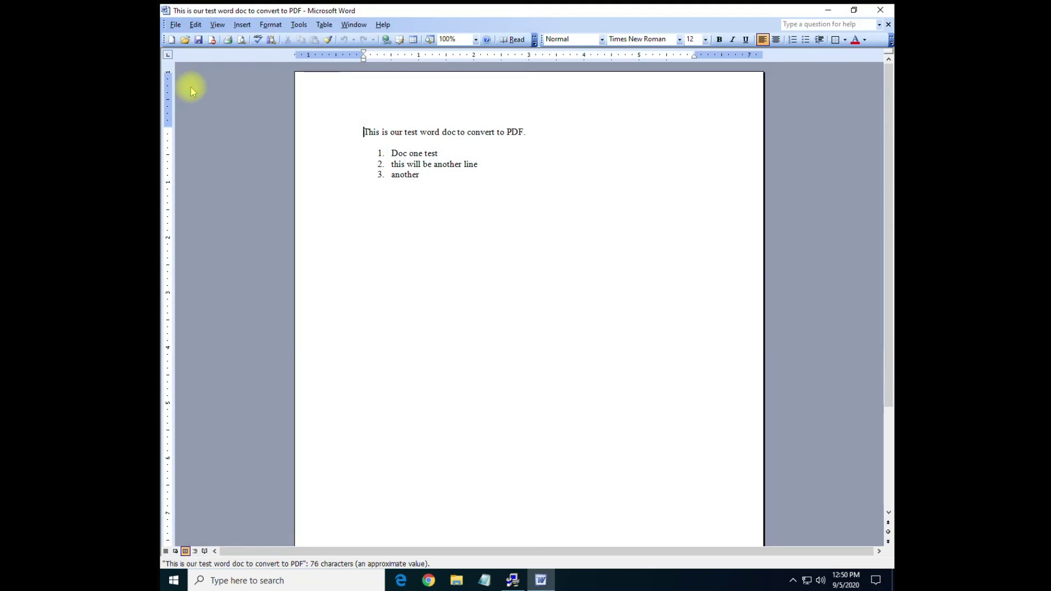
{"action": "left_click", "coordinate": [174, 25]}
{"action": "left_click", "coordinate": [211, 91]}
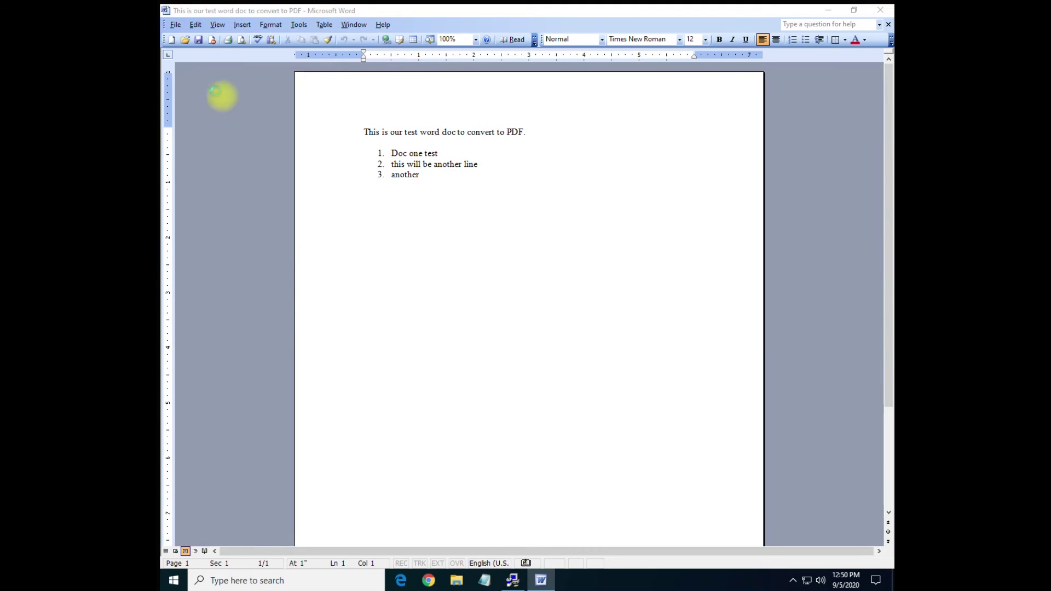
{"action": "left_click", "coordinate": [401, 308]}
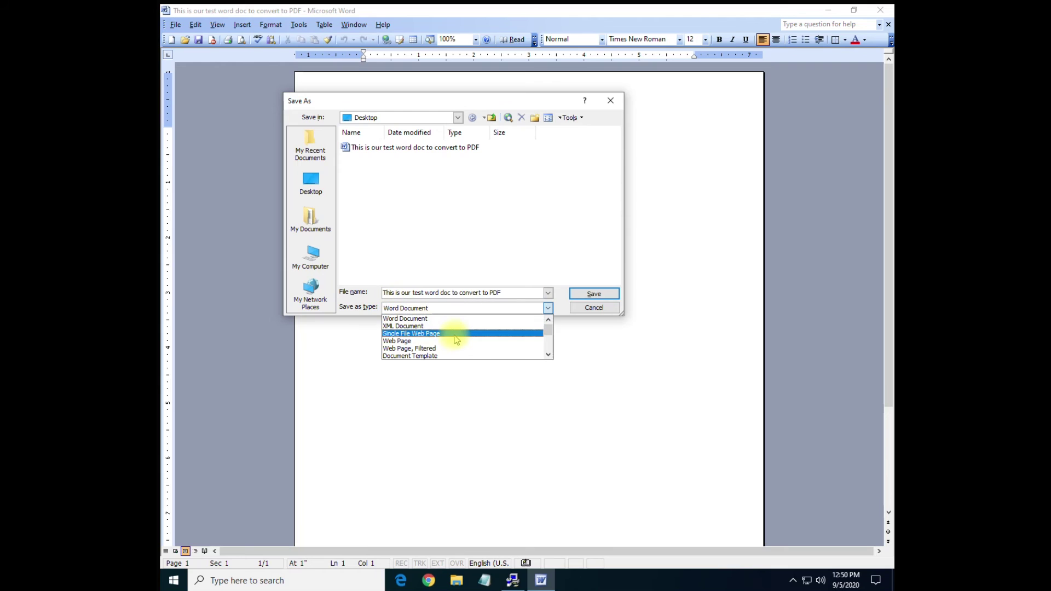
{"action": "scroll", "coordinate": [457, 339], "scroll_direction": "down", "scroll_amount": 5}
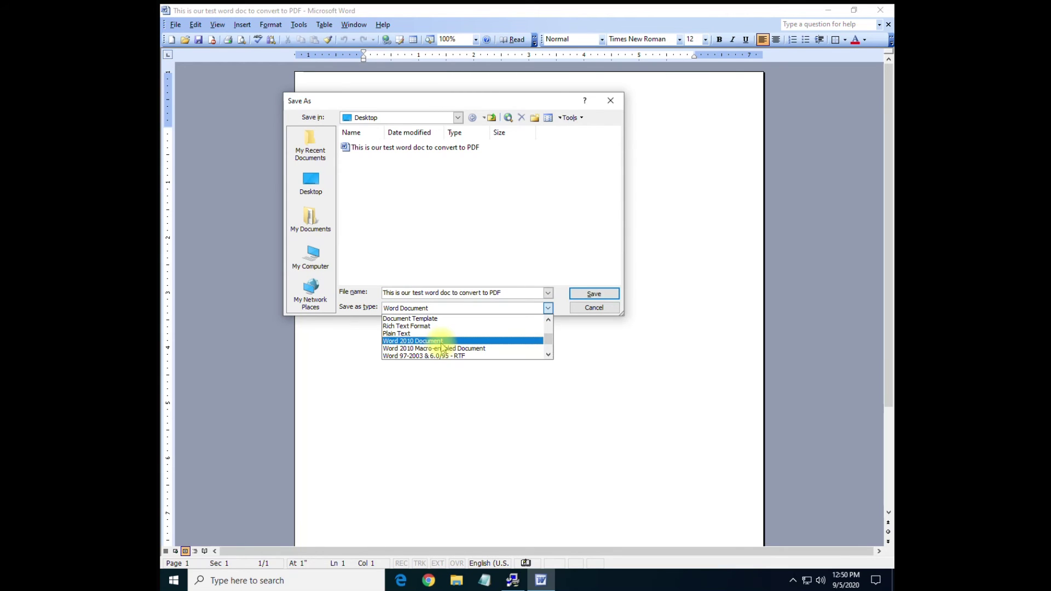
{"action": "left_click", "coordinate": [594, 293]}
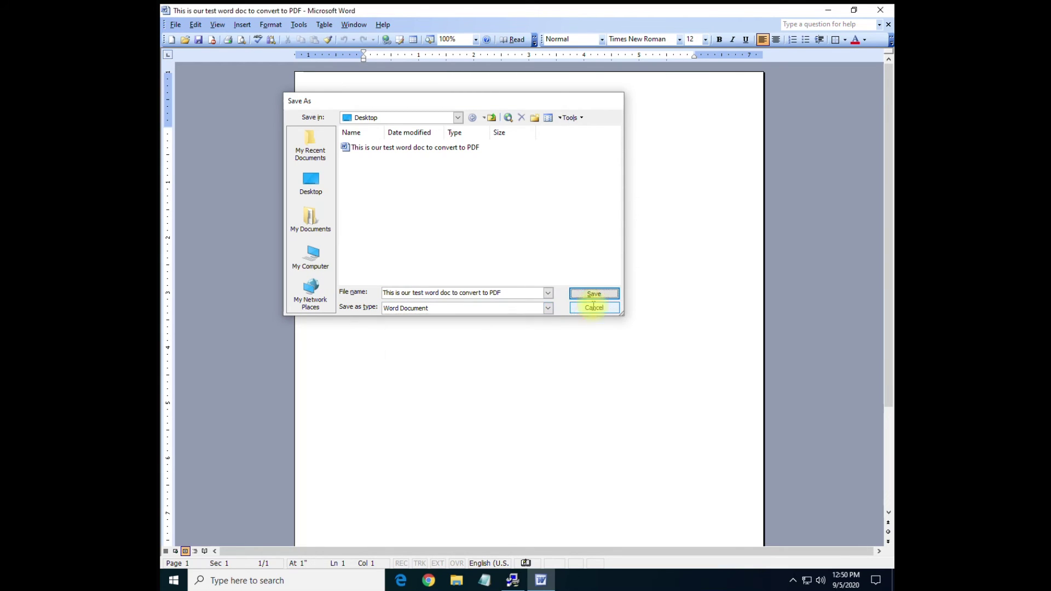
{"action": "left_click", "coordinate": [880, 10]}
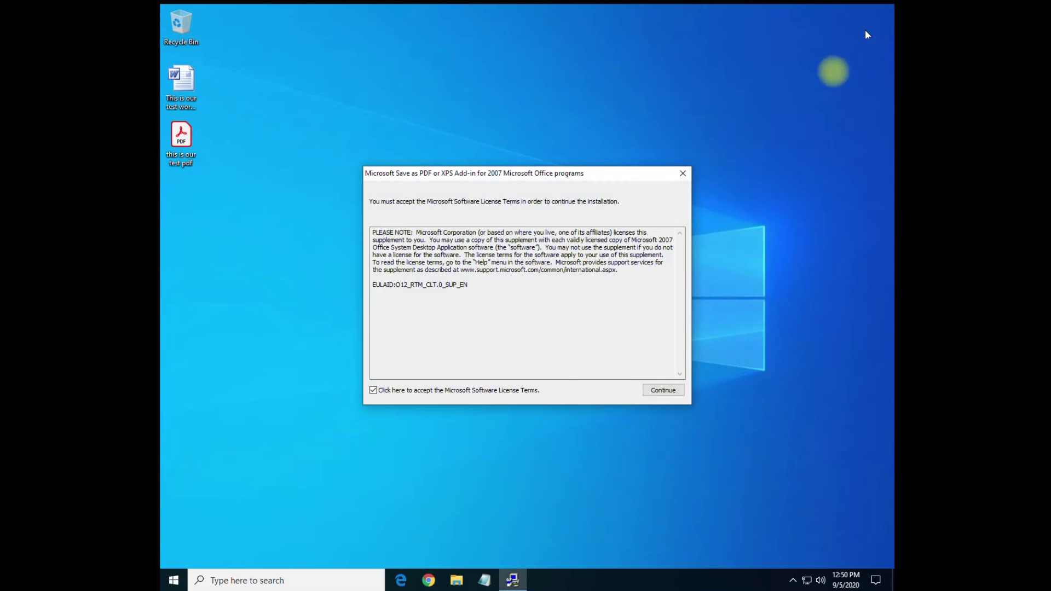
- Cancel the Microsoft Save as PDF or XPS Add-in installation and return to the desktop
{"action": "left_click", "coordinate": [683, 174]}
{"action": "left_click", "coordinate": [568, 324]}
{"action": "left_click", "coordinate": [394, 262]}
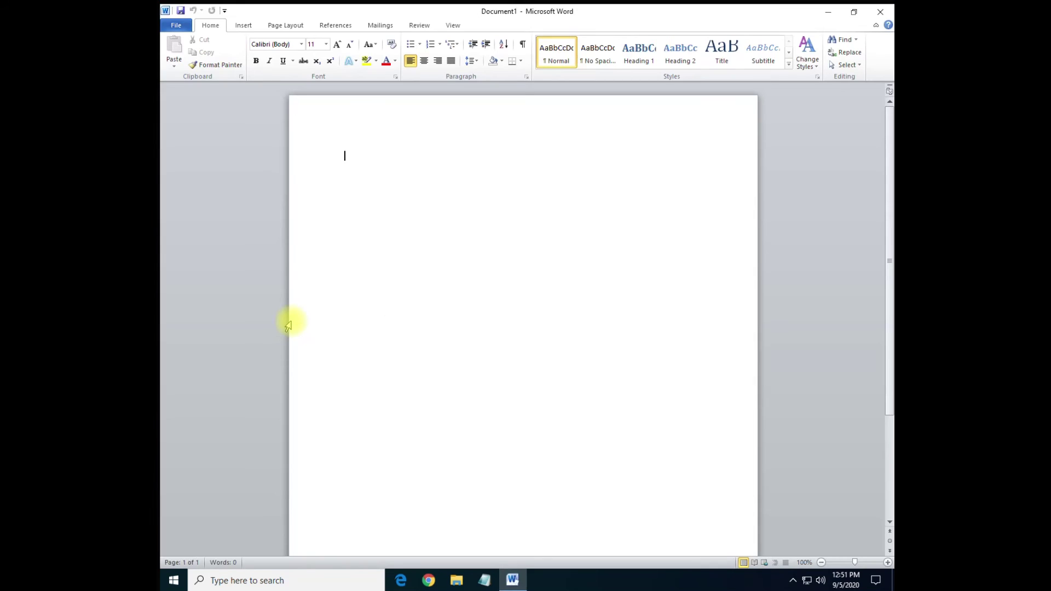
- Enter "test" in the blank Word document and save it to Documents as a PDF named test, optimized for Standard
{"action": "left_click", "coordinate": [462, 176]}
{"action": "type", "text": "test"}
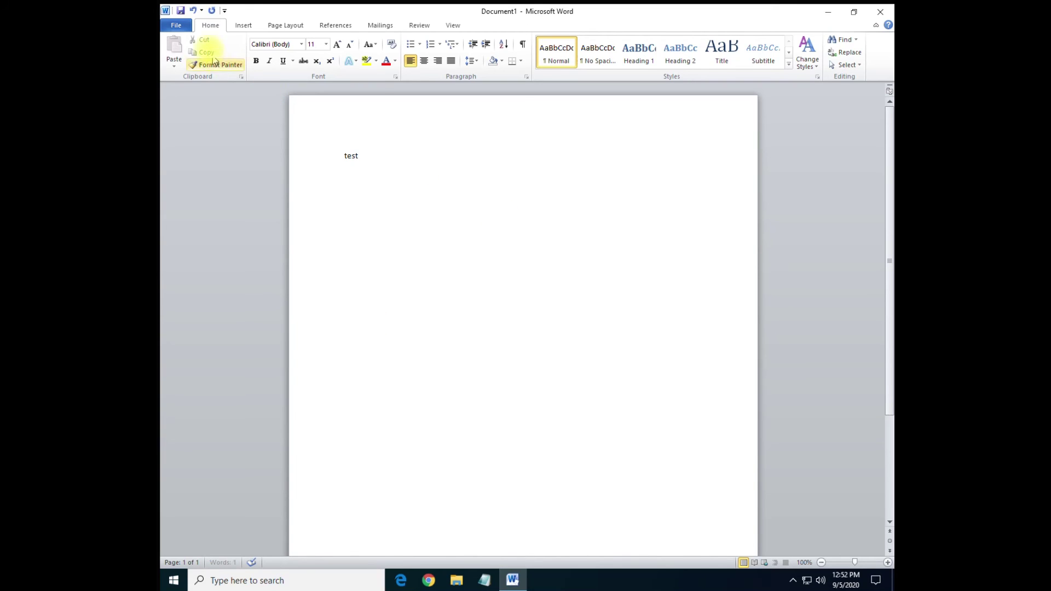
{"action": "left_click", "coordinate": [176, 24]}
{"action": "left_click", "coordinate": [200, 60]}
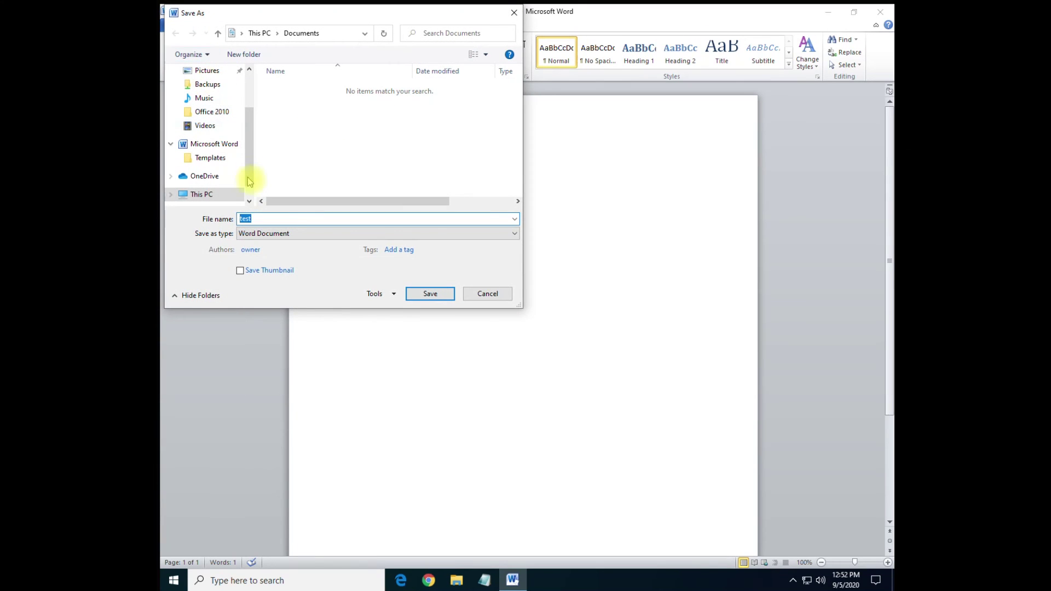
{"action": "left_click", "coordinate": [279, 233]}
{"action": "left_click", "coordinate": [290, 299]}
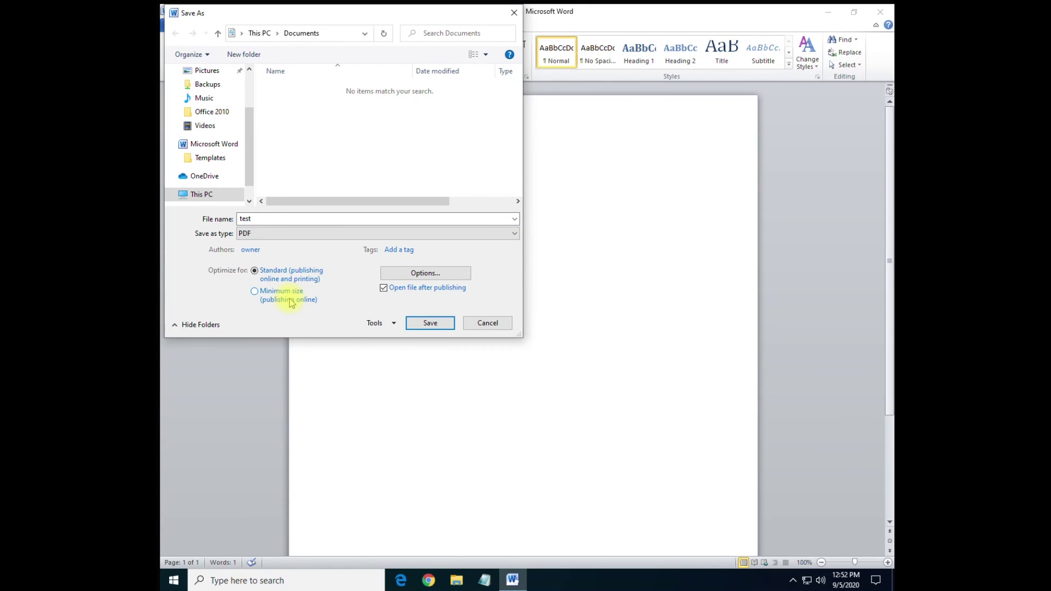
{"action": "left_click", "coordinate": [418, 323]}
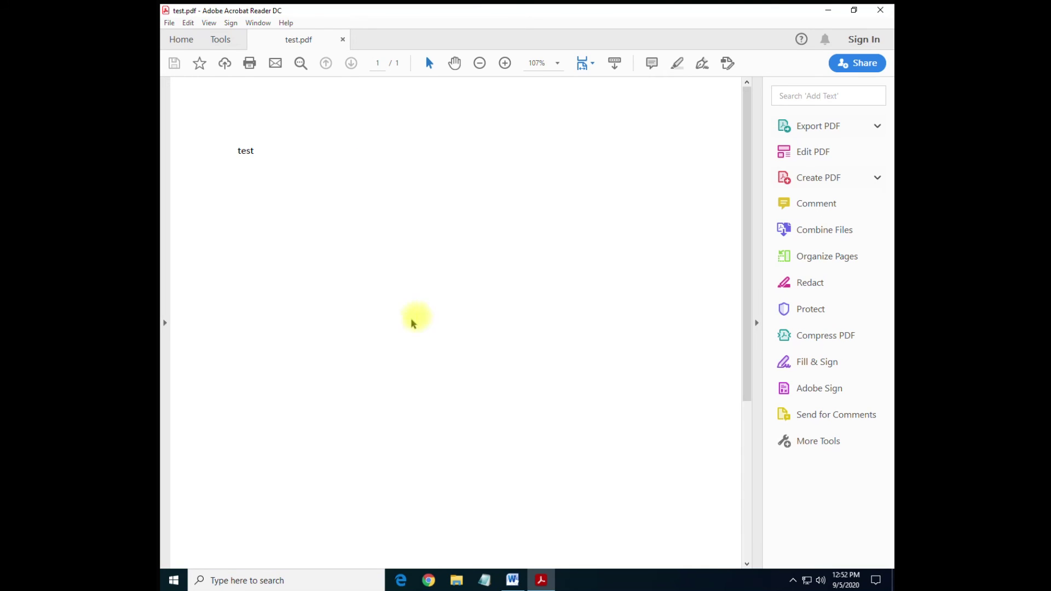
- View the published test.pdf, and close Adobe Acrobat Reader and Word
{"action": "scroll", "coordinate": [480, 277], "scroll_direction": "down", "scroll_amount": 5}
{"action": "scroll", "coordinate": [480, 277], "scroll_direction": "up", "scroll_amount": 6}
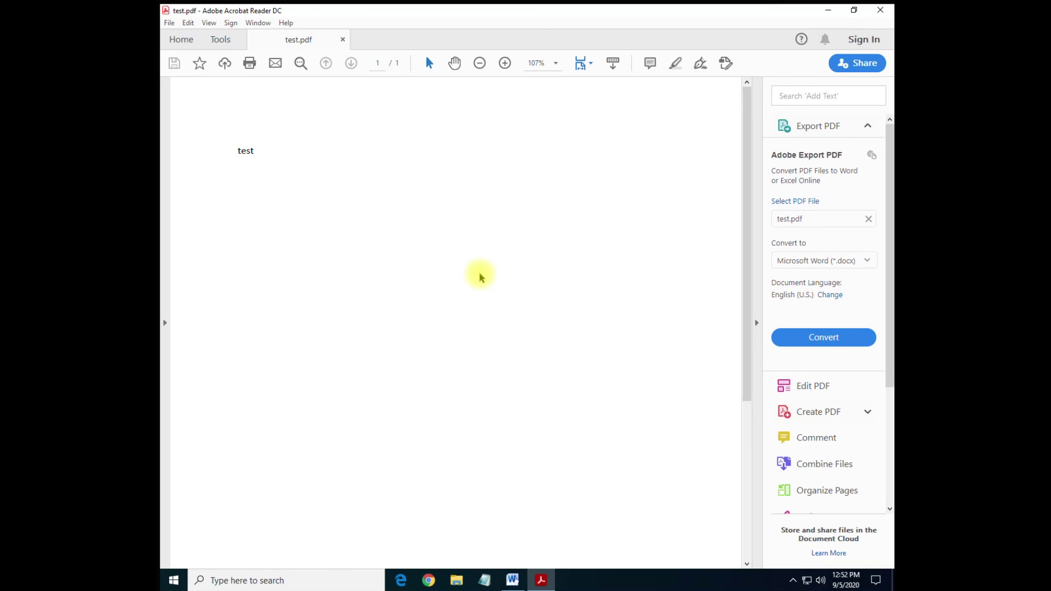
{"action": "left_click", "coordinate": [877, 12]}
{"action": "left_click", "coordinate": [879, 12]}
{"action": "left_click", "coordinate": [528, 304]}
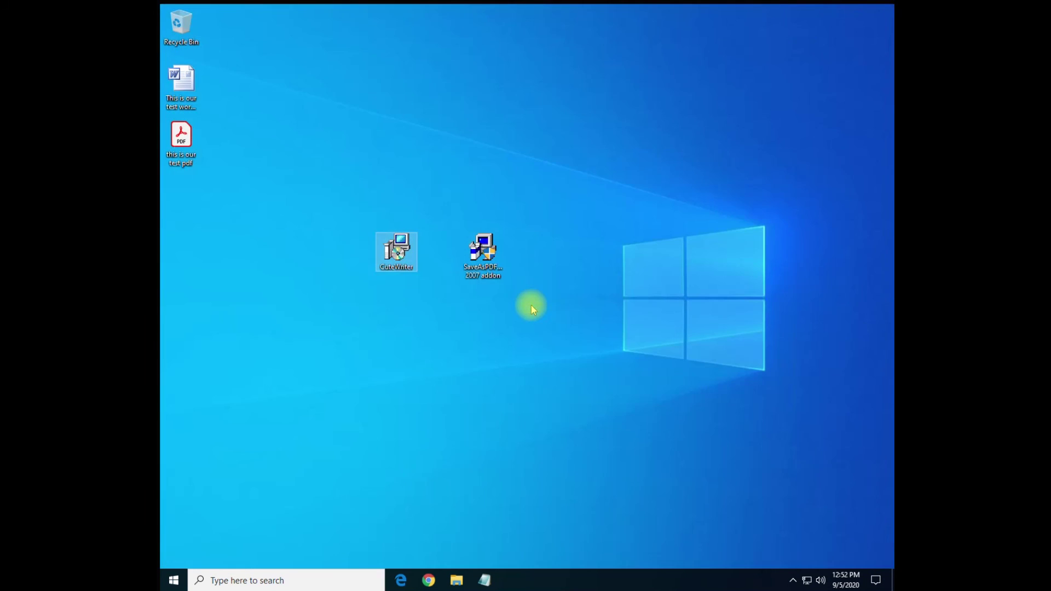
- Move the CuteWriter and SaveAsPDFandXPS 2007 addon installer icons further left on the desktop, keeping them side by side
{"action": "left_click_drag", "start_coordinate": [398, 249], "coordinate": [377, 252]}
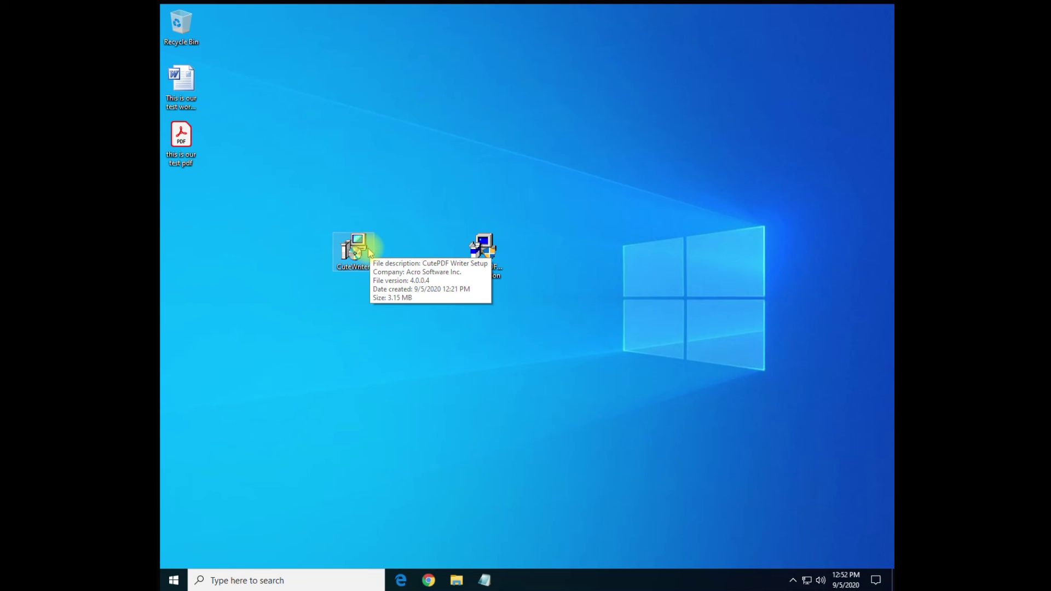
{"action": "left_click_drag", "start_coordinate": [479, 246], "coordinate": [432, 246]}
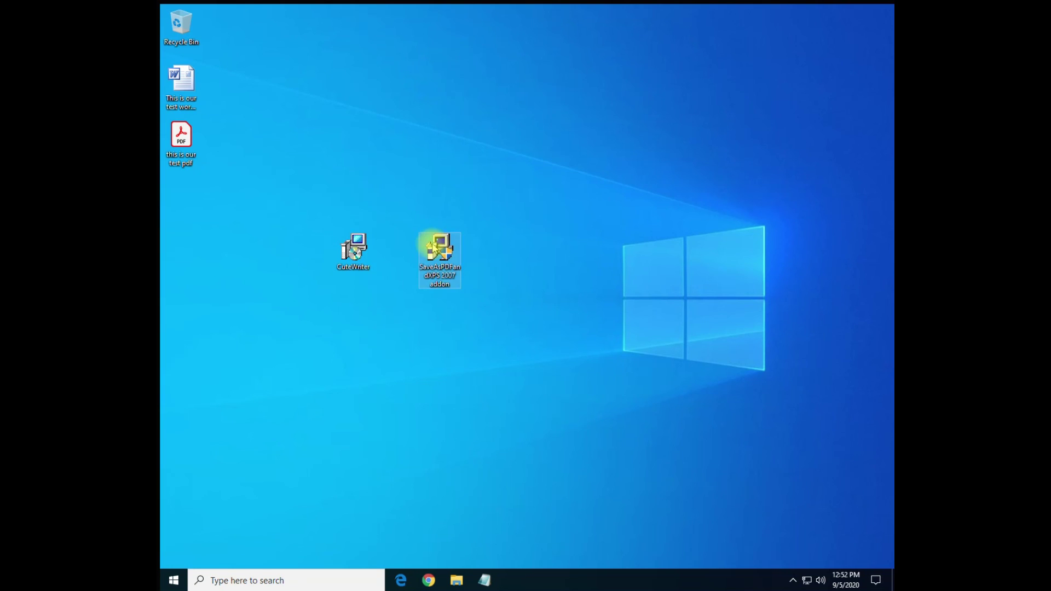